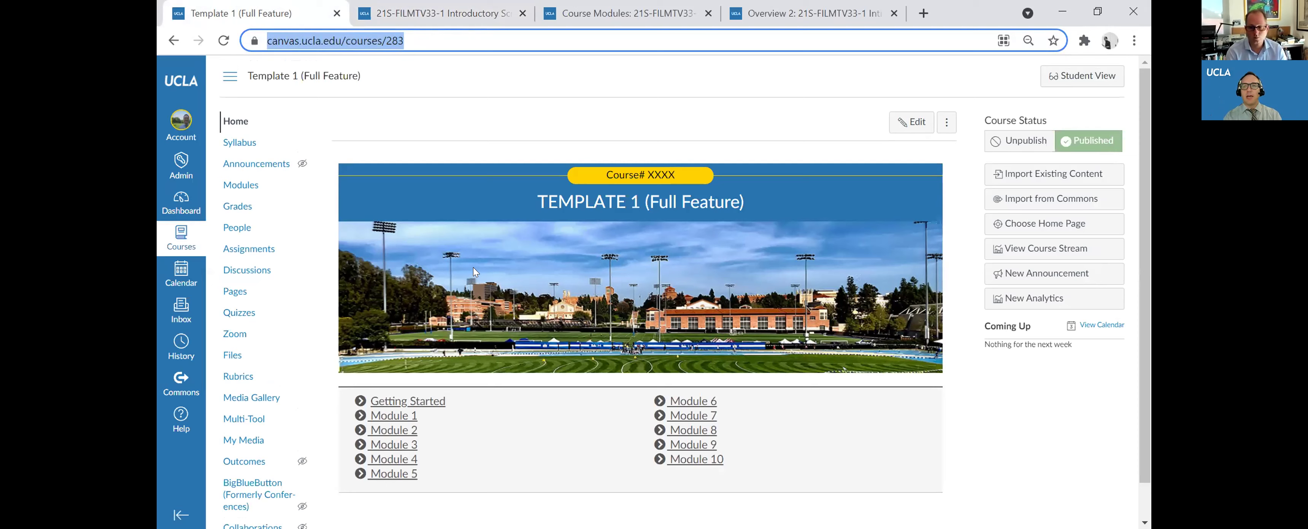
# Open Module 7 from the course home page and review its overview, resources and module checklist
pyautogui.scroll(-1, 474, 267)
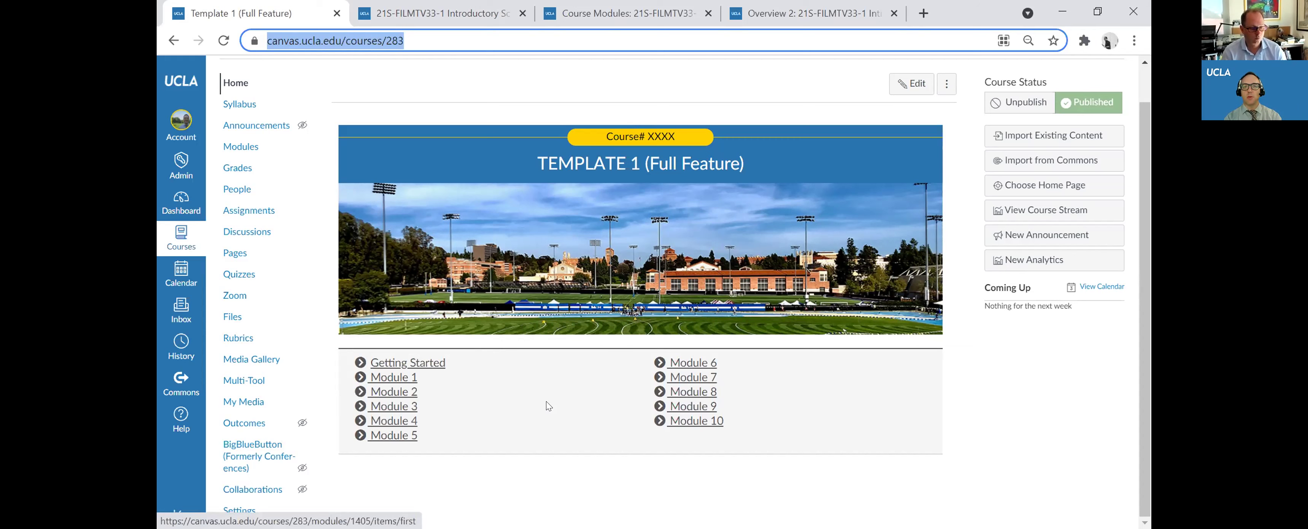
pyautogui.click(687, 379)
pyautogui.click(686, 379)
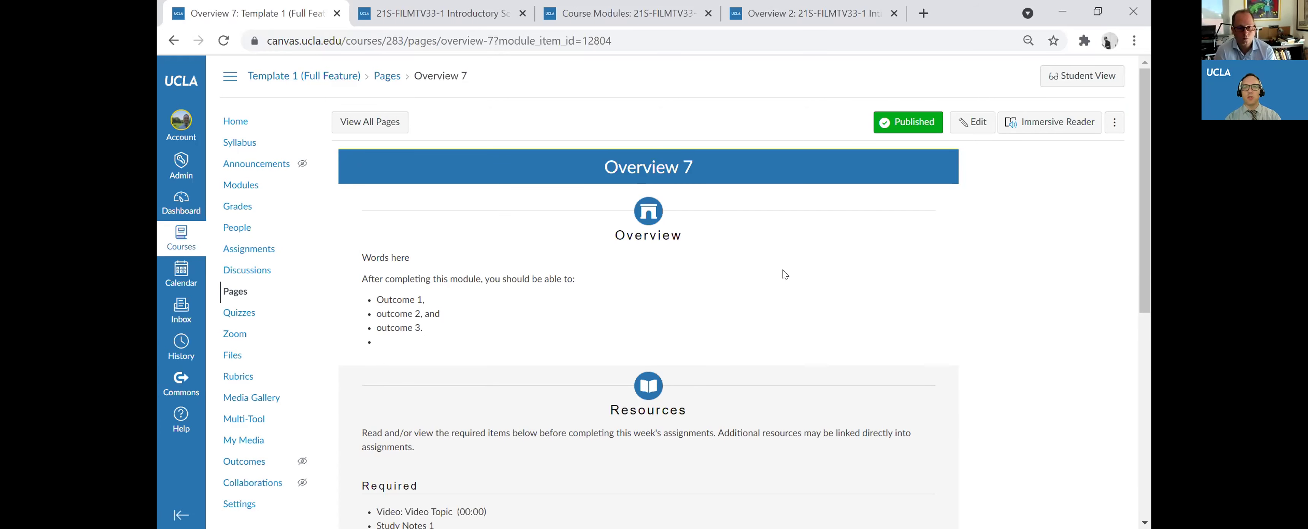
pyautogui.scroll(-2, 785, 274)
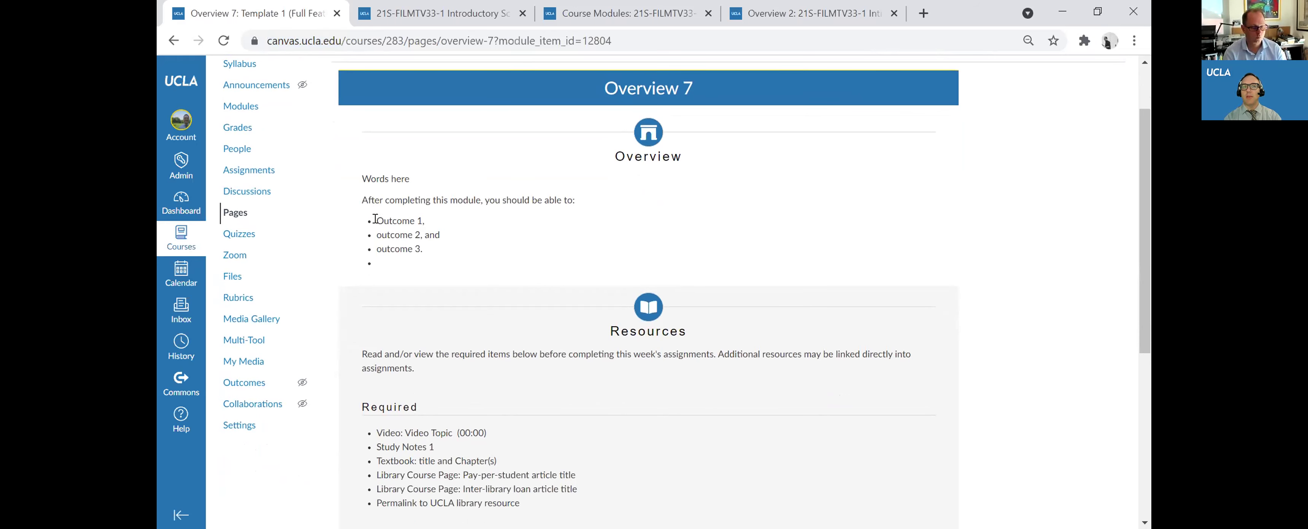
pyautogui.scroll(-4, 520, 239)
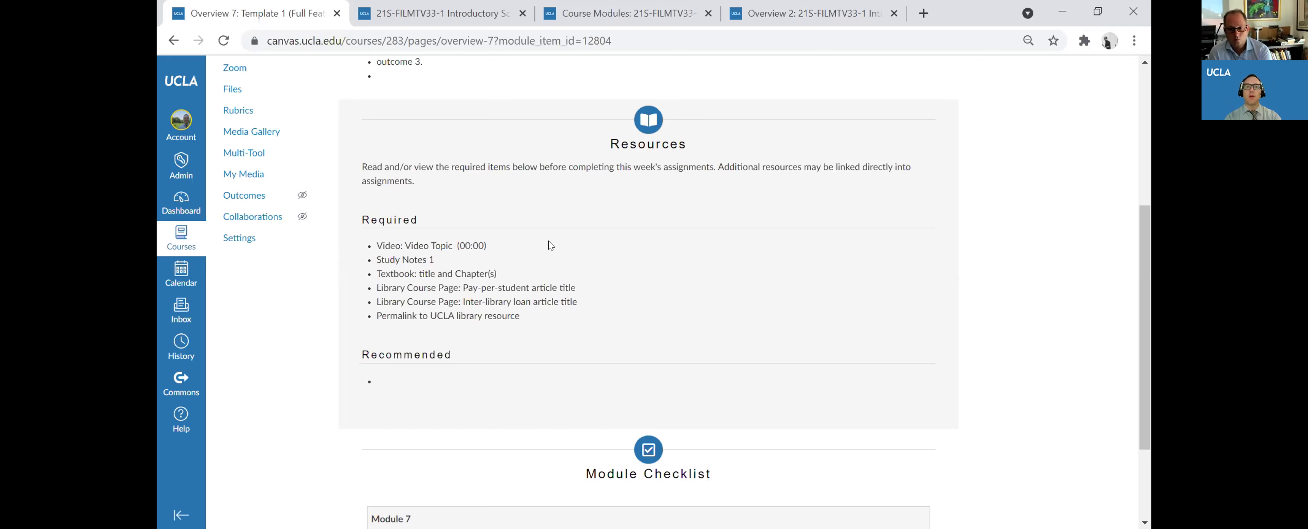
pyautogui.scroll(-3, 555, 276)
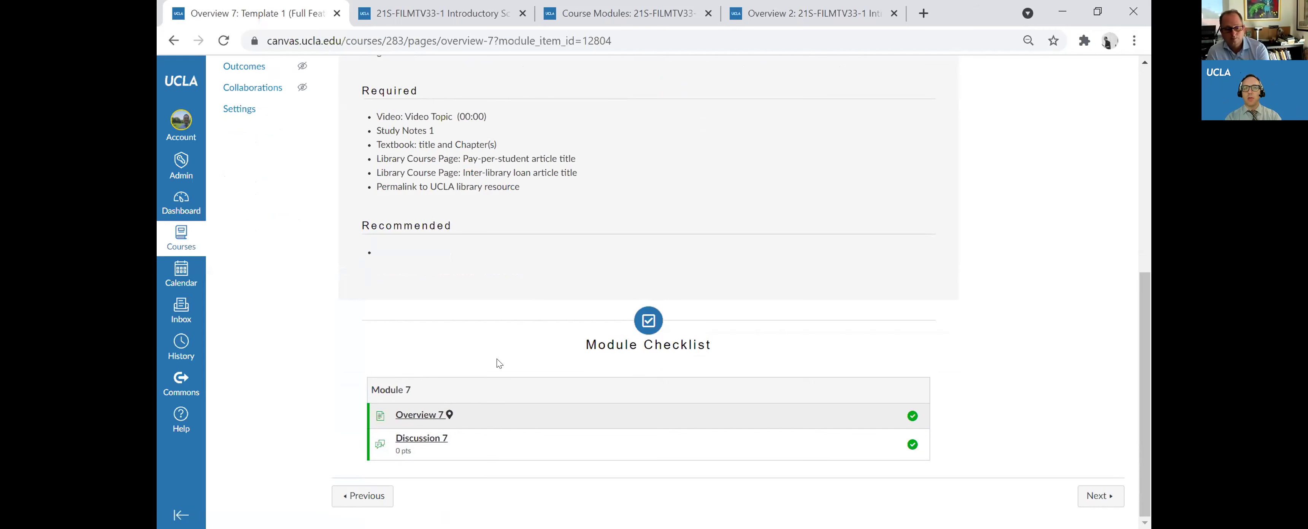
pyautogui.scroll(5, 500, 363)
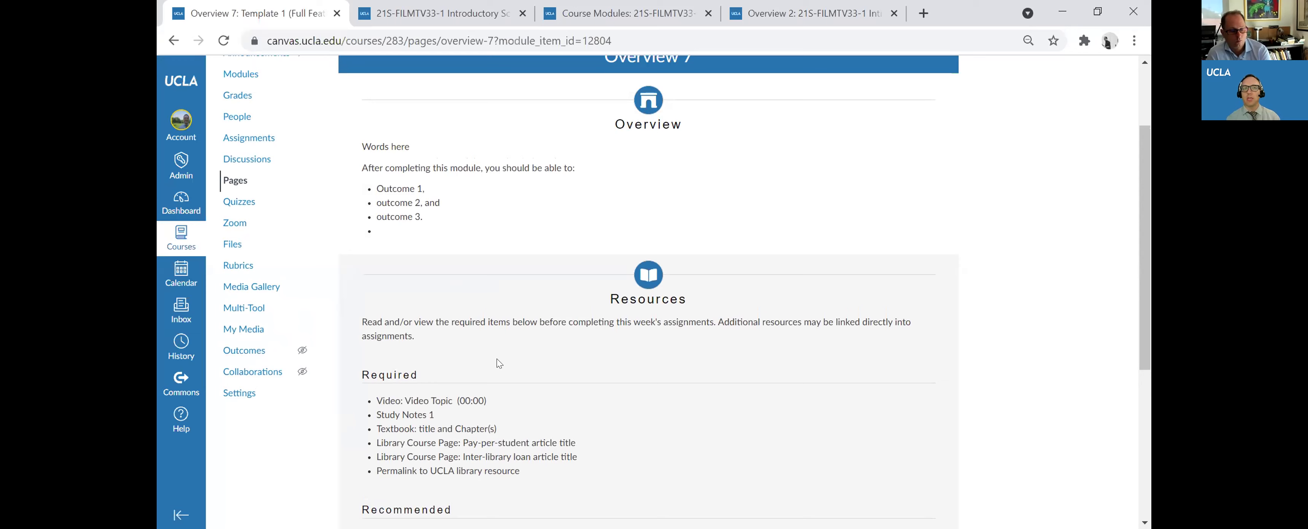
pyautogui.scroll(2, 497, 360)
pyautogui.scroll(1, 497, 359)
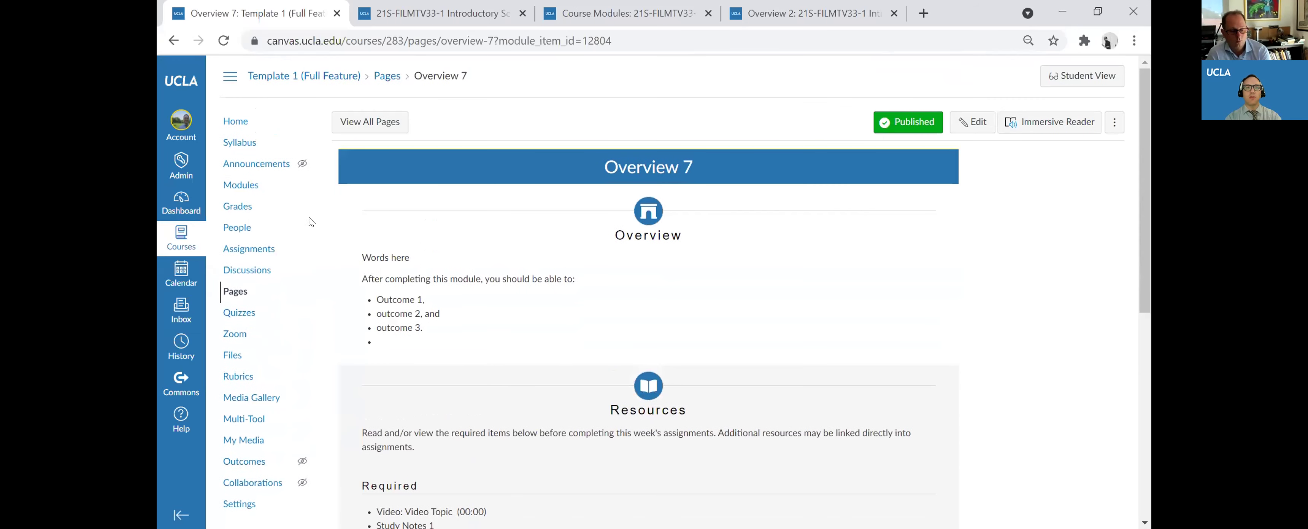
# Open the Overview 1 page from the course's module list and examine its module checklist
pyautogui.click(248, 188)
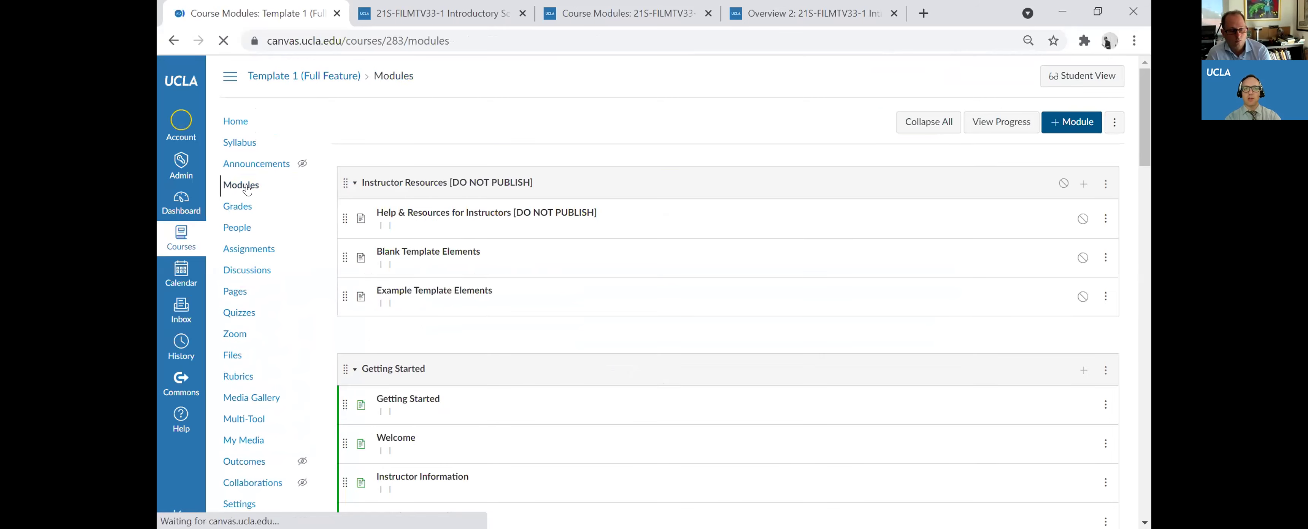
pyautogui.scroll(-10, 493, 202)
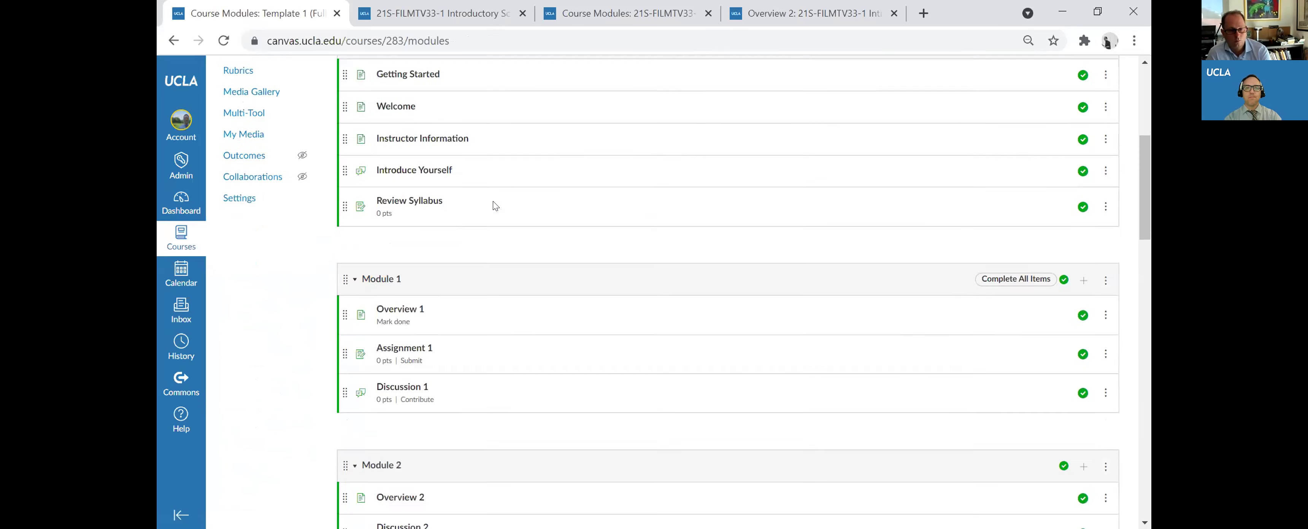
pyautogui.scroll(1, 495, 205)
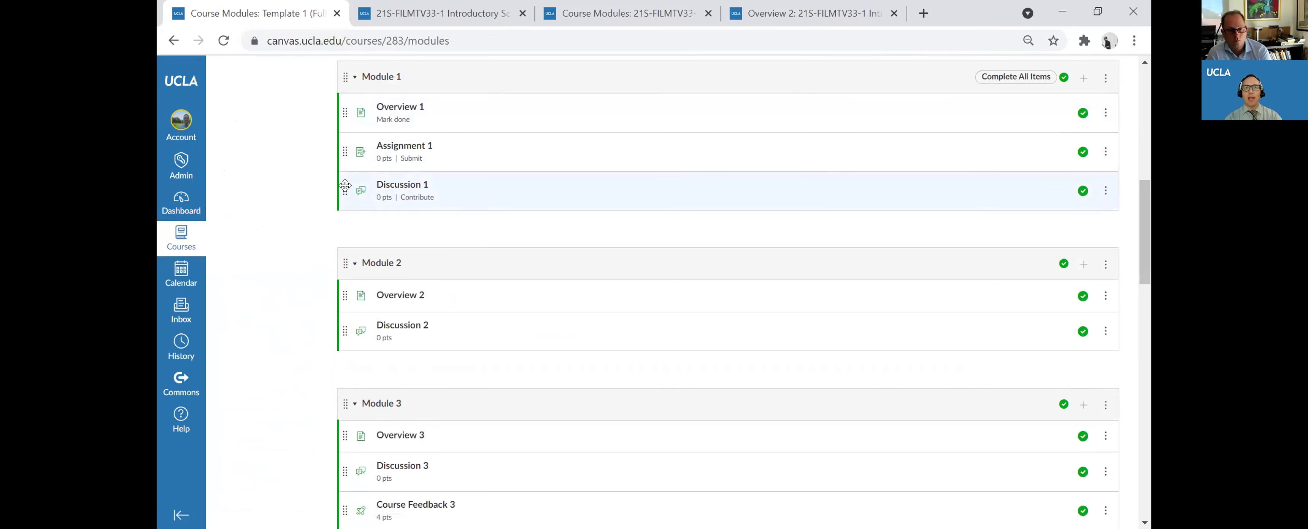
pyautogui.click(396, 106)
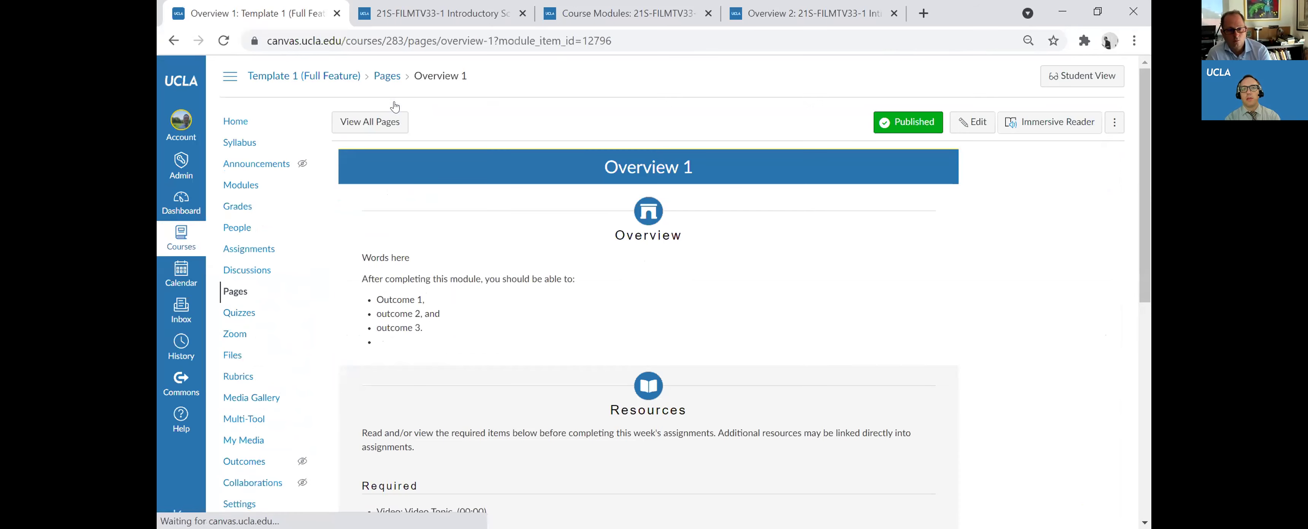
pyautogui.scroll(-8, 395, 106)
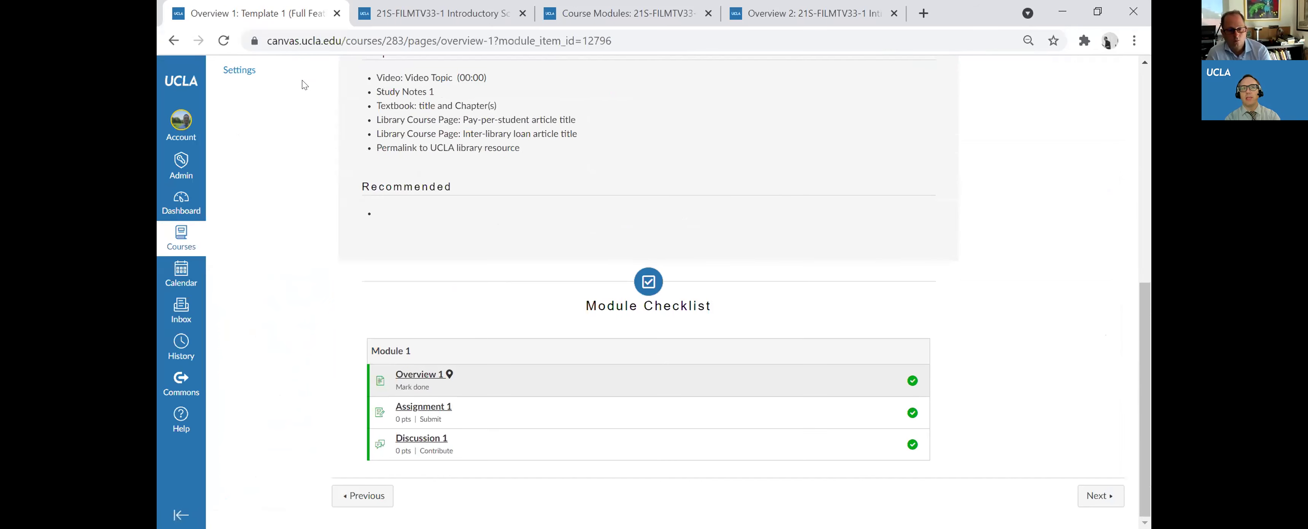
# Move Discussion 1 from Module 1 into Module 2 below Overview 2, and check the module checklist on the Overview 1 page
pyautogui.click(174, 42)
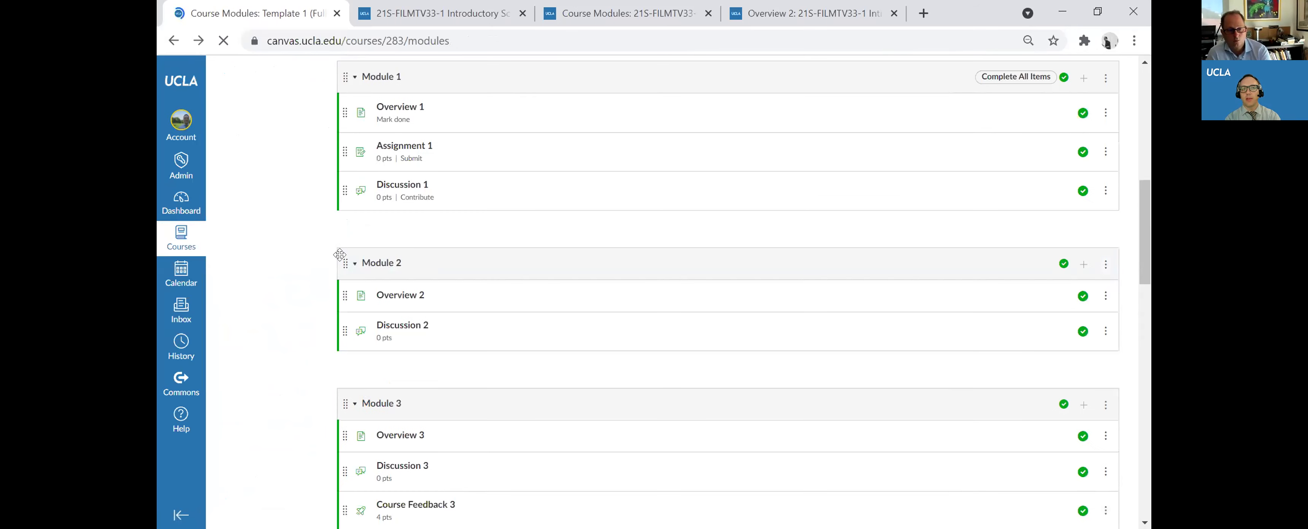
pyautogui.moveTo(345, 216); pyautogui.dragTo(368, 290)
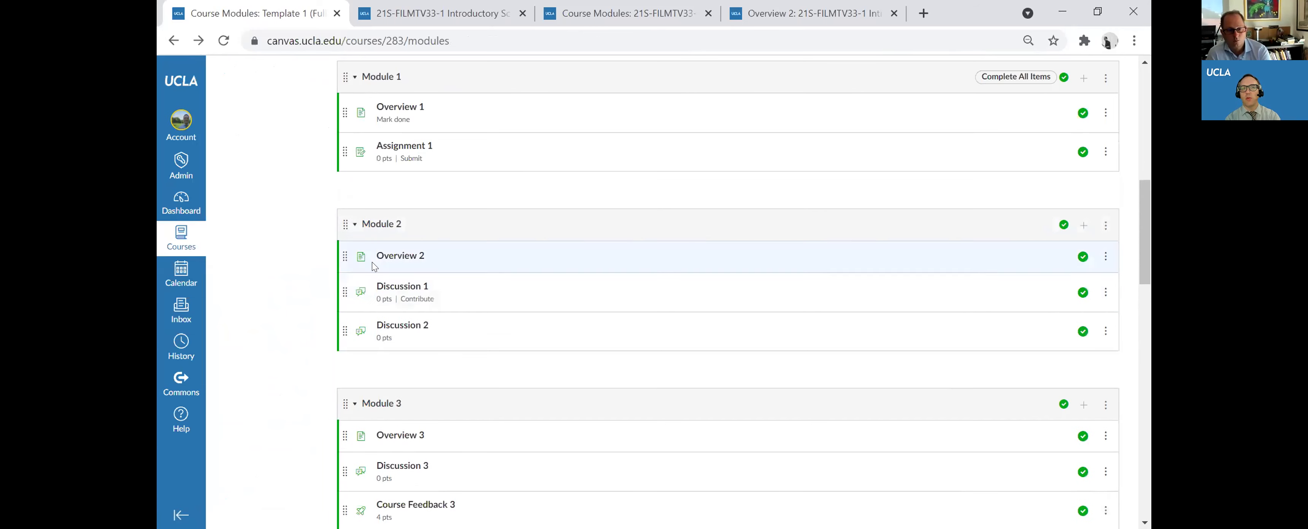
pyautogui.click(386, 113)
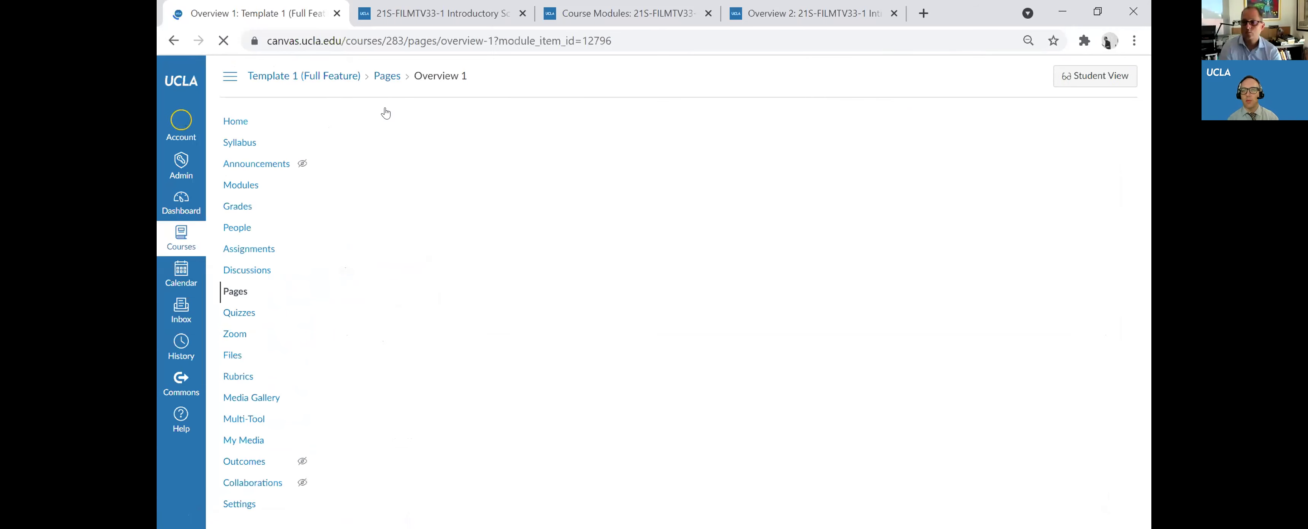
pyautogui.scroll(-8, 386, 113)
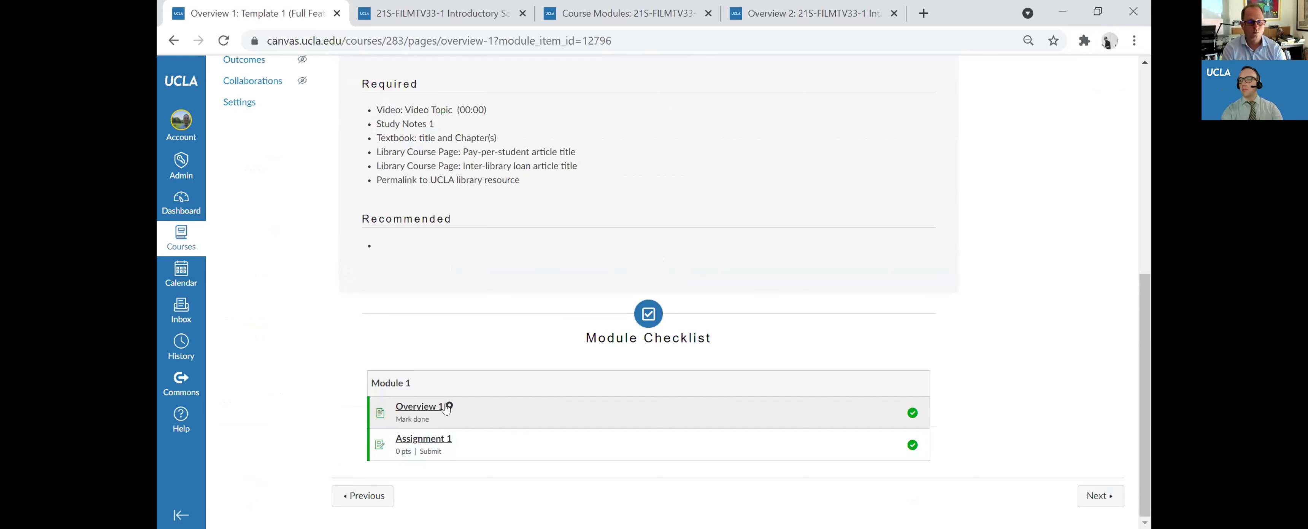
pyautogui.scroll(1, 370, 294)
pyautogui.scroll(-1, 370, 295)
# Open Assignment 1 from the module checklist and review its instructions, submission formats and settings
pyautogui.moveTo(394, 438); pyautogui.dragTo(417, 432)
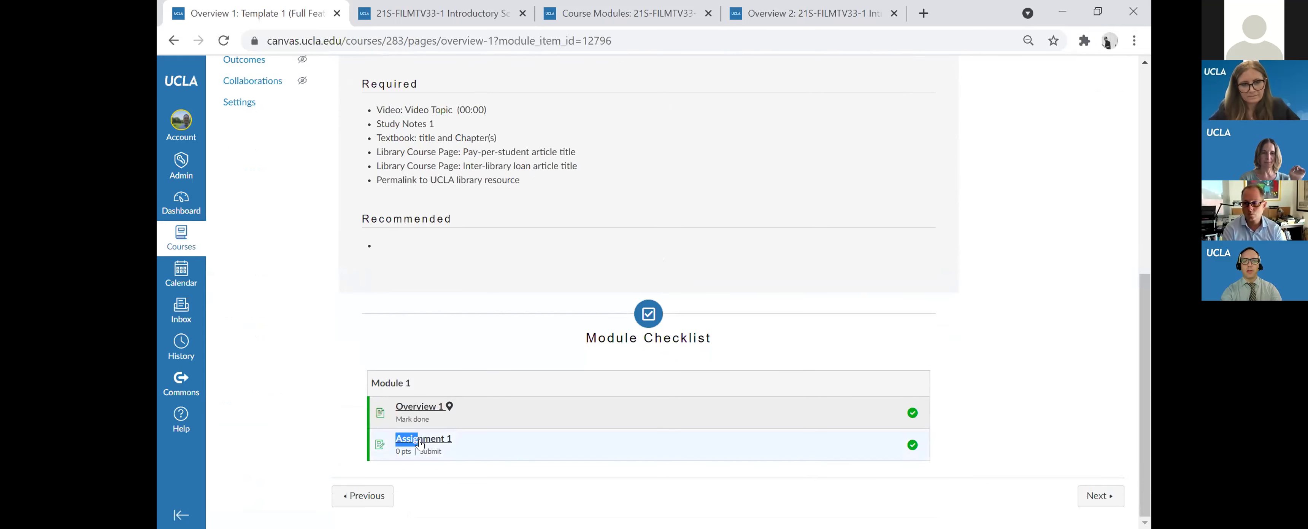
pyautogui.click(419, 440)
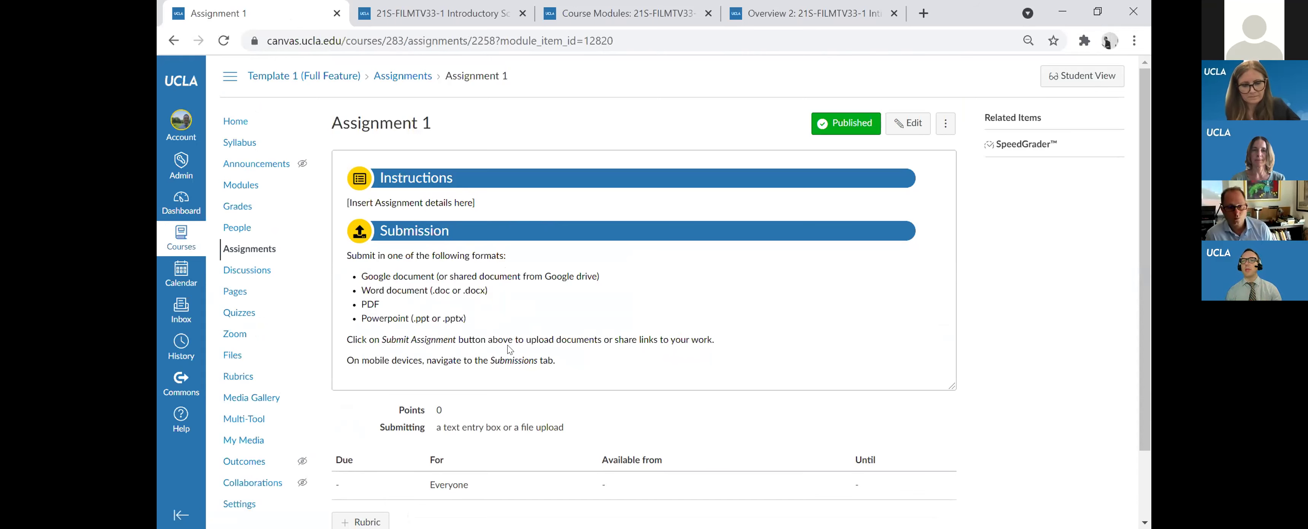
pyautogui.scroll(-3, 552, 351)
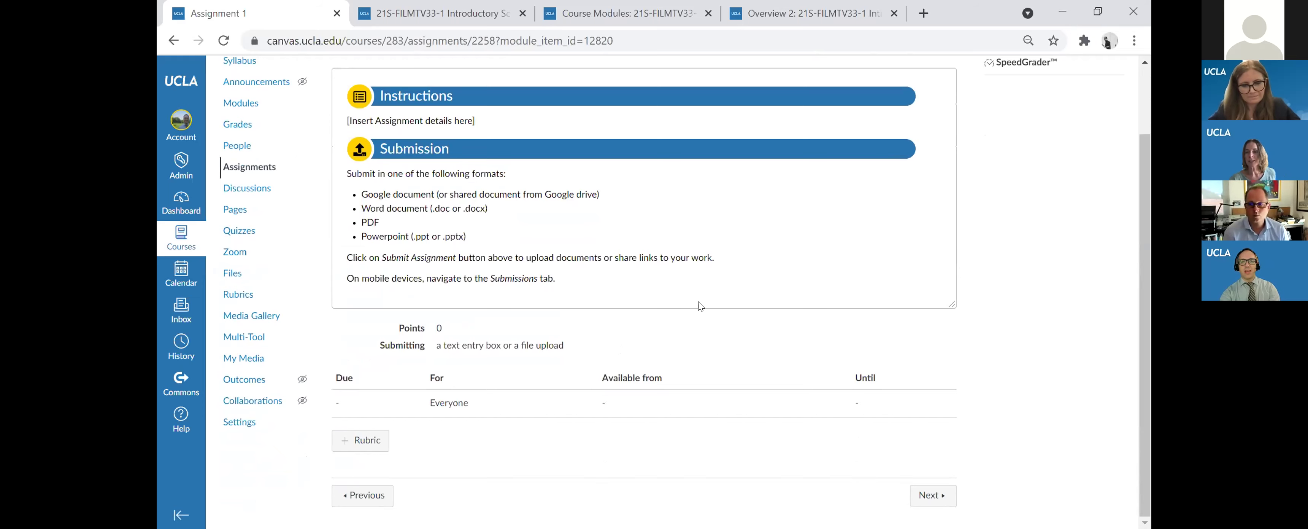
pyautogui.scroll(3, 701, 306)
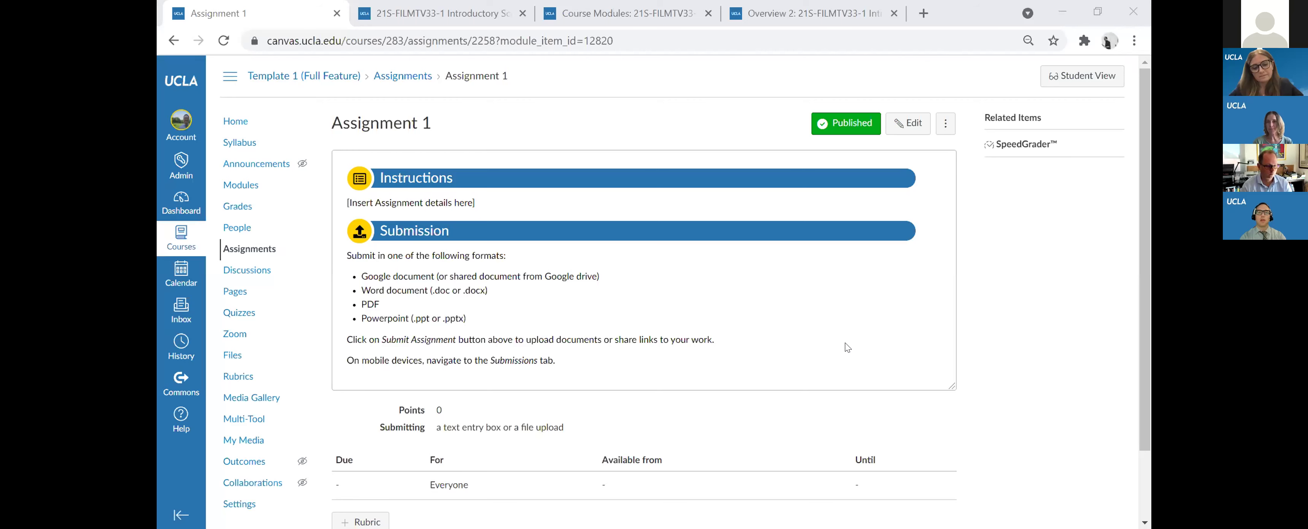
# In the gradebook, open Message Students Who for Discussion 1, view the recipient criteria, and close the message form unsent
pyautogui.click(246, 211)
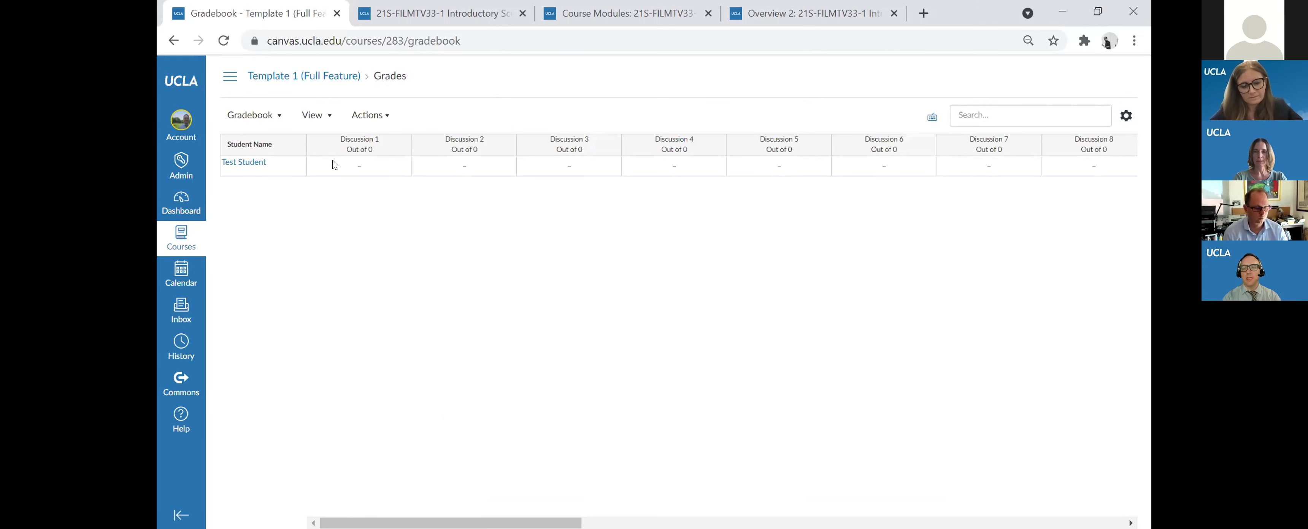
pyautogui.click(400, 145)
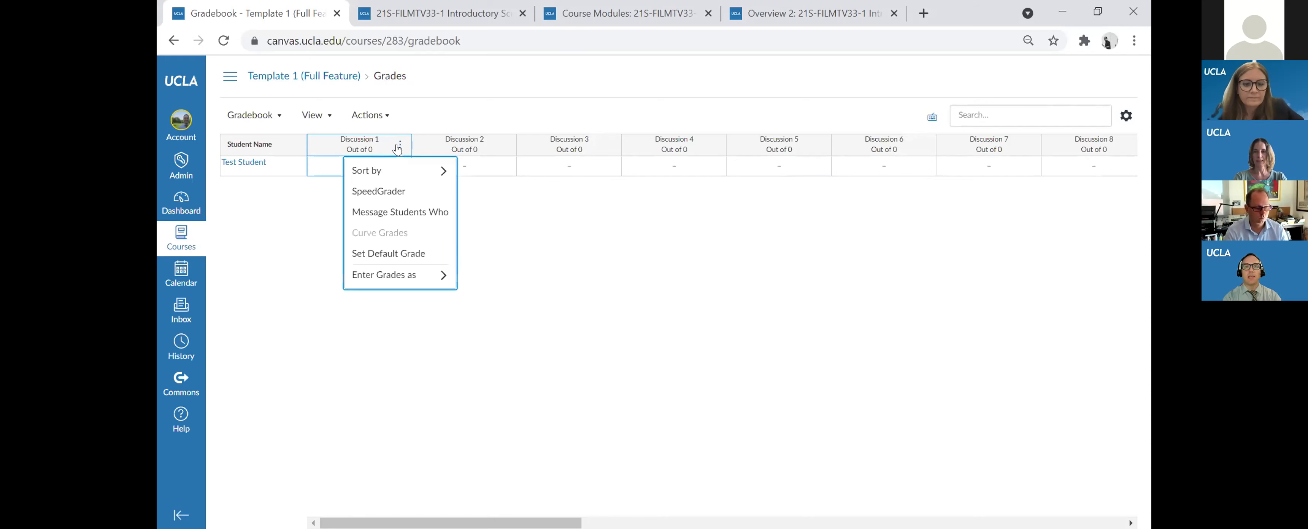
pyautogui.click(399, 213)
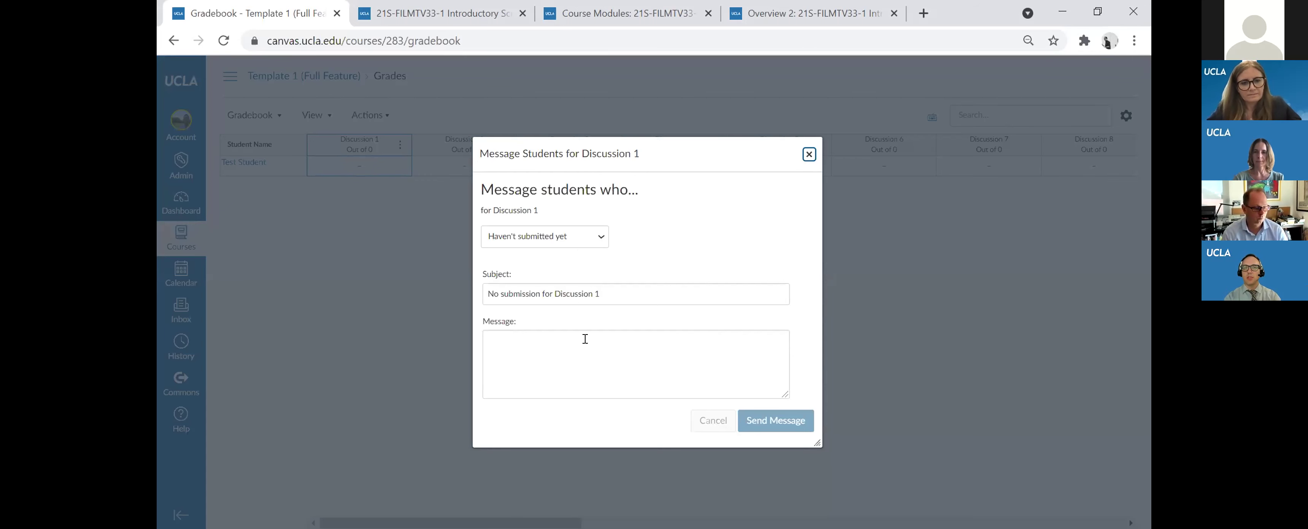
pyautogui.click(591, 245)
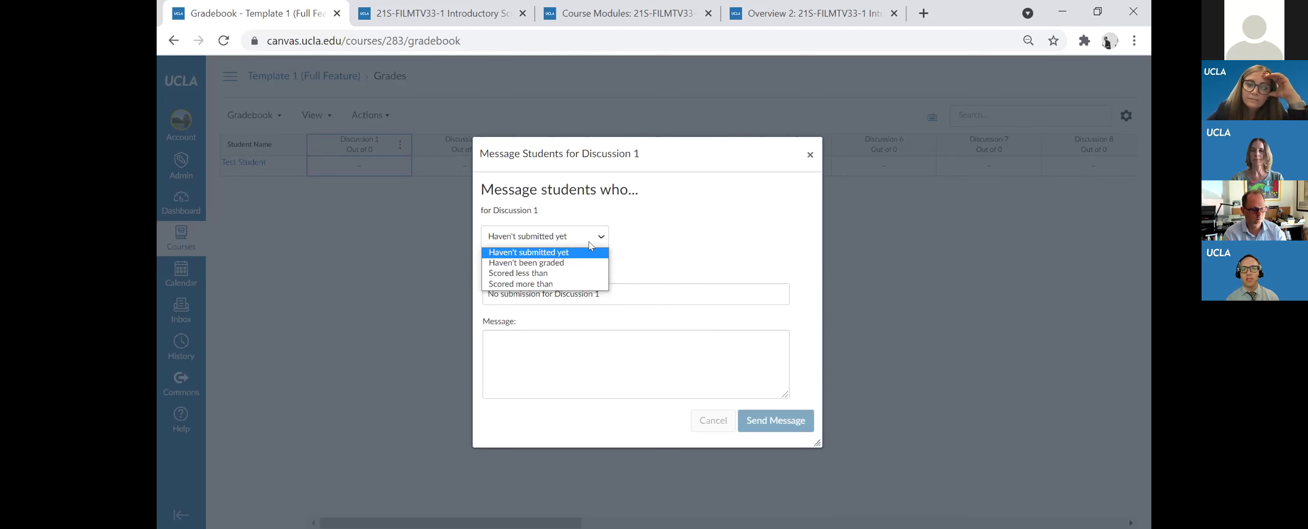
pyautogui.click(810, 155)
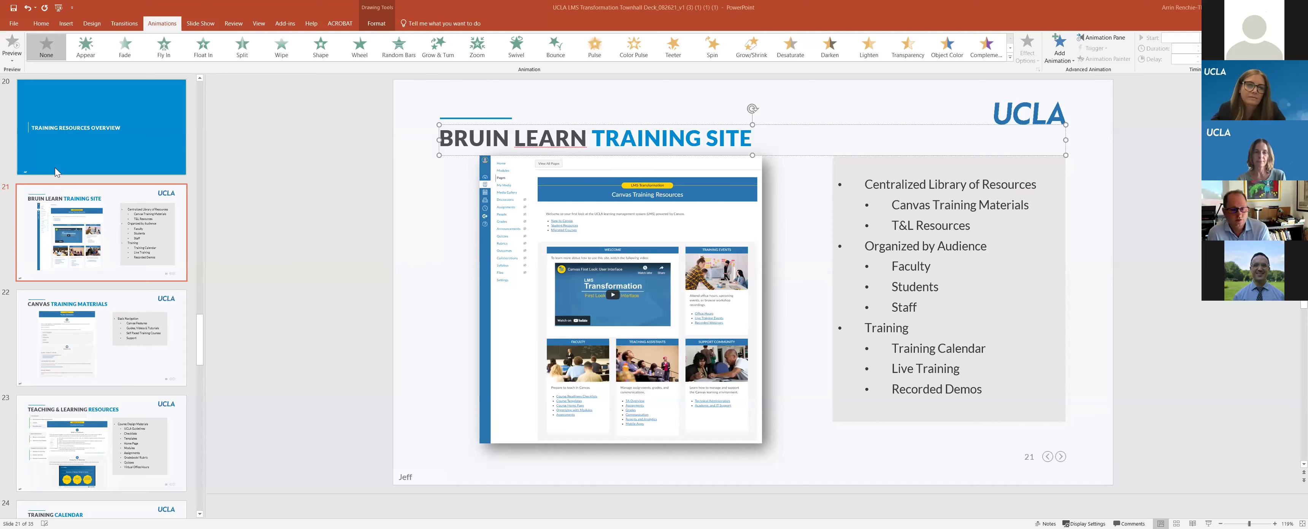
# Start the slide show from slide 17, "What to Expect When You Login to Canvas on 9/1"
pyautogui.scroll(6, 220, 377)
pyautogui.click(220, 377)
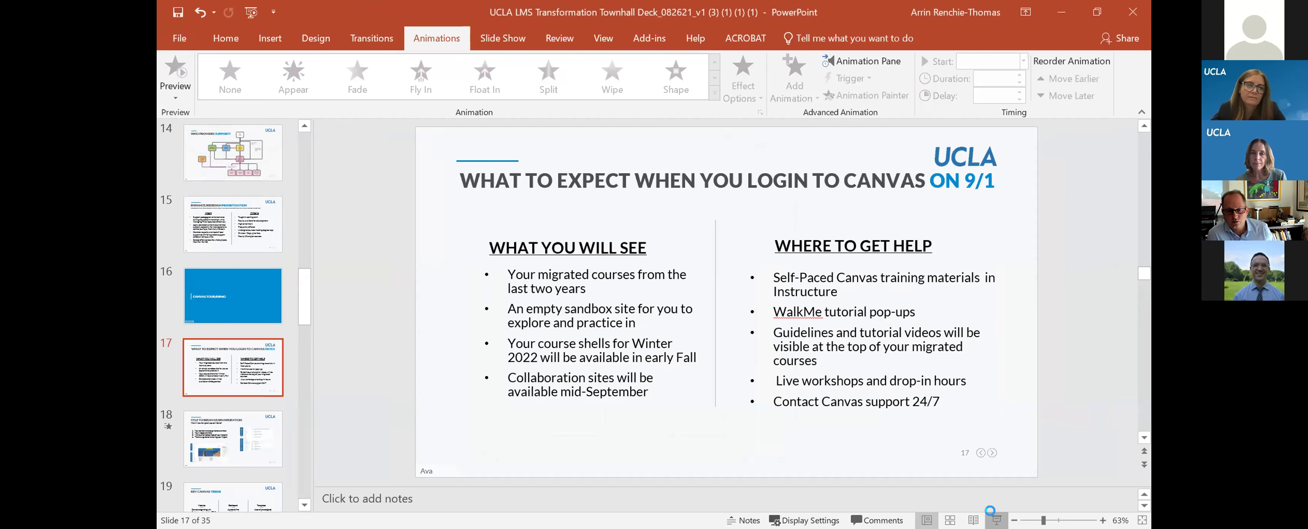
pyautogui.hotkey('shift', 'F5')
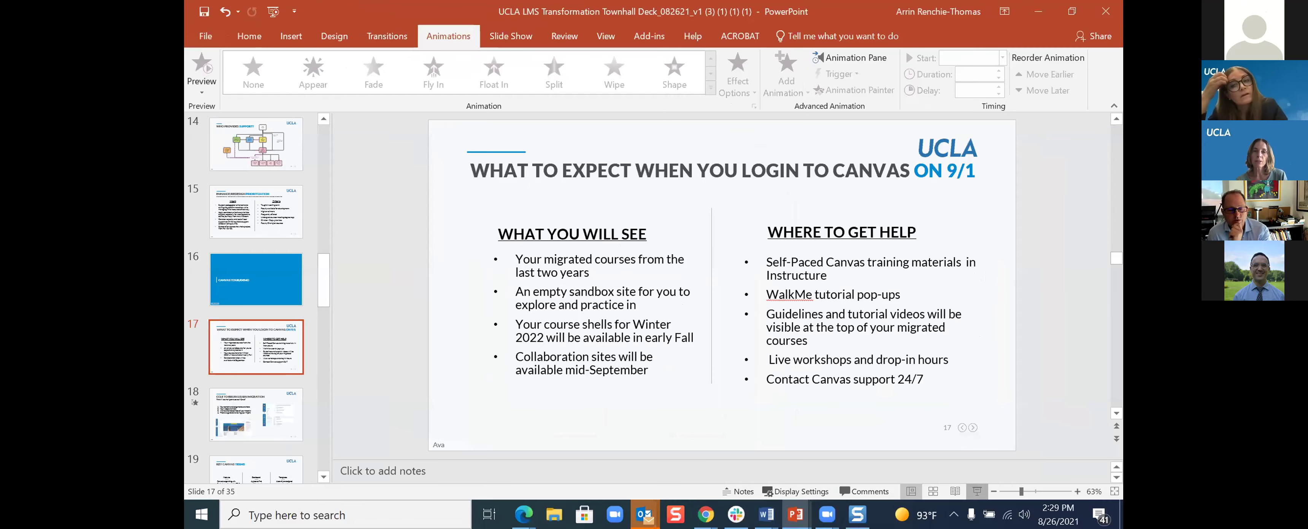
# Advance the presentation to slide 18, "CCLE to Bruin Learn Migration", and end the slide show
pyautogui.press('Right')
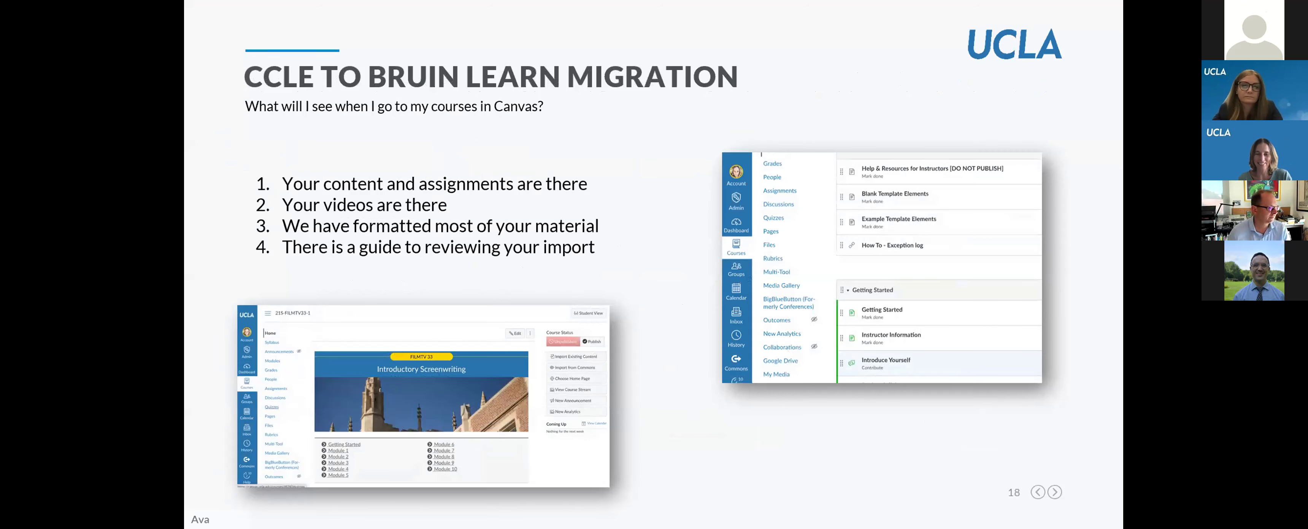
pyautogui.press('Right')
pyautogui.press('Left')
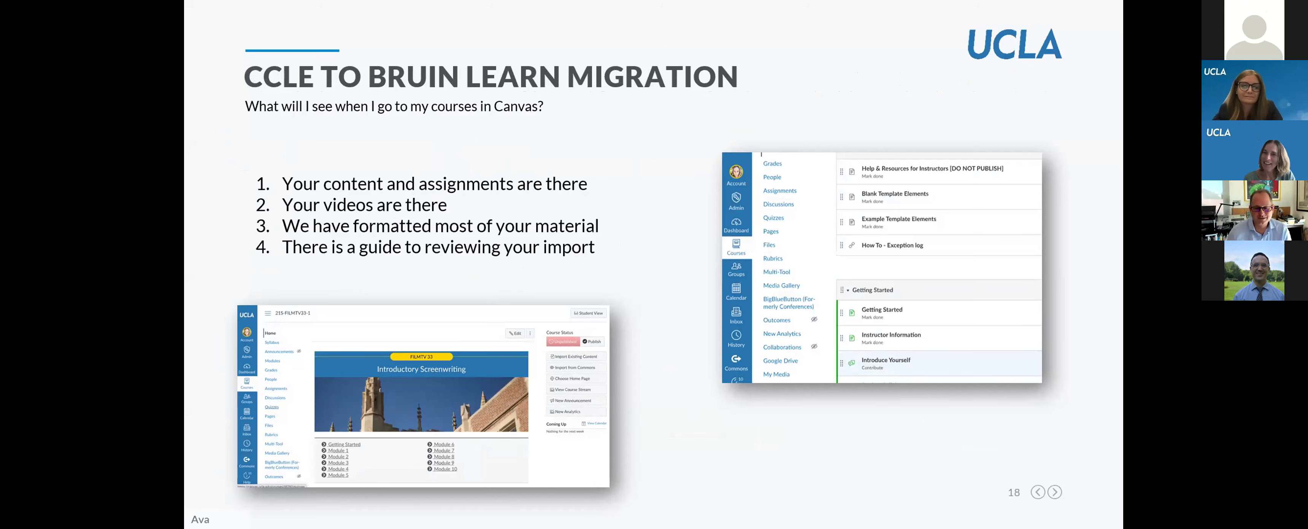
pyautogui.press('Escape')
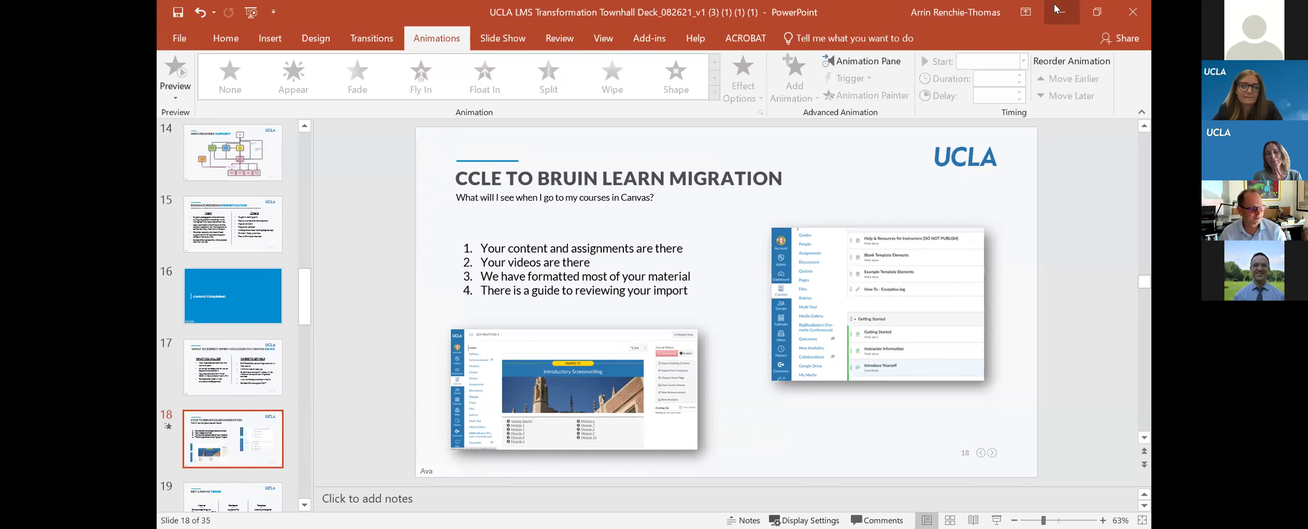
# Return to slide 17 in the editing view and enlarge the slide to 80% zoom
pyautogui.scroll(-3, 212, 287)
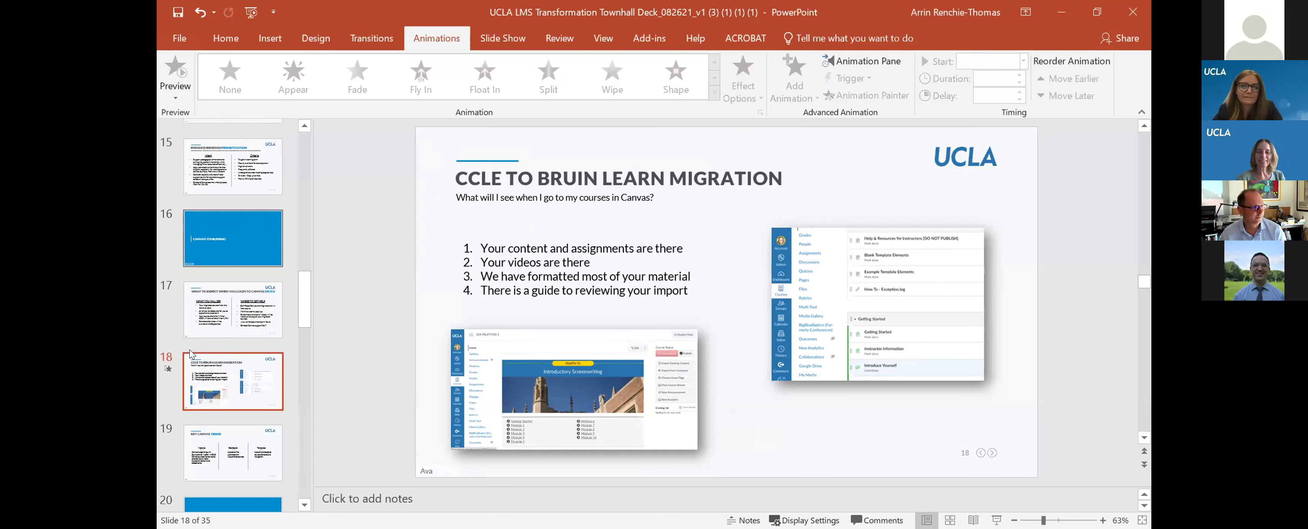
pyautogui.click(211, 287)
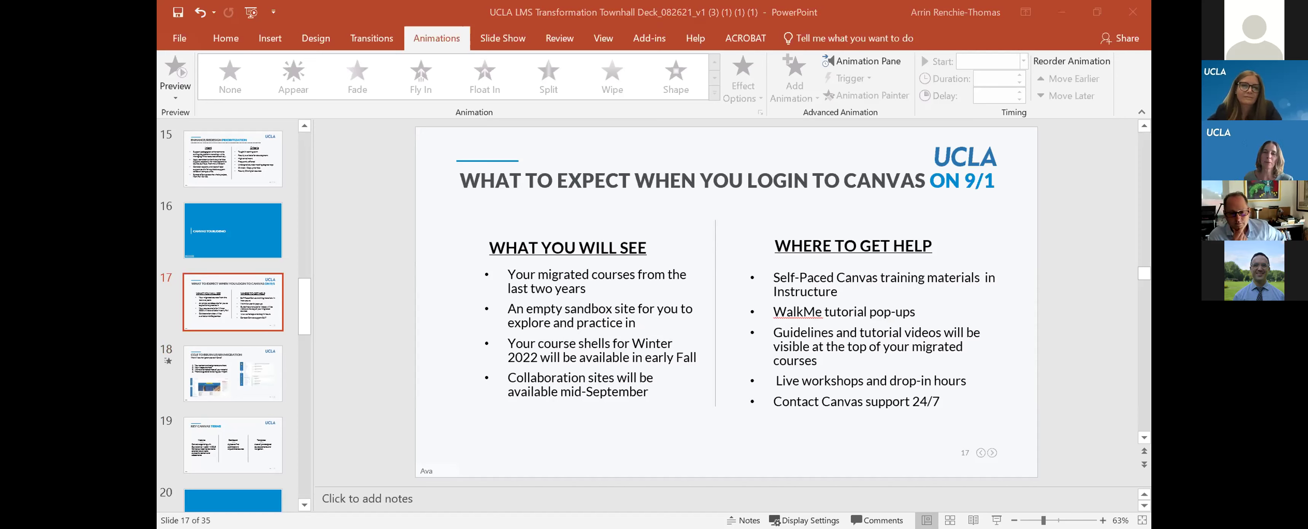
pyautogui.click(1102, 519)
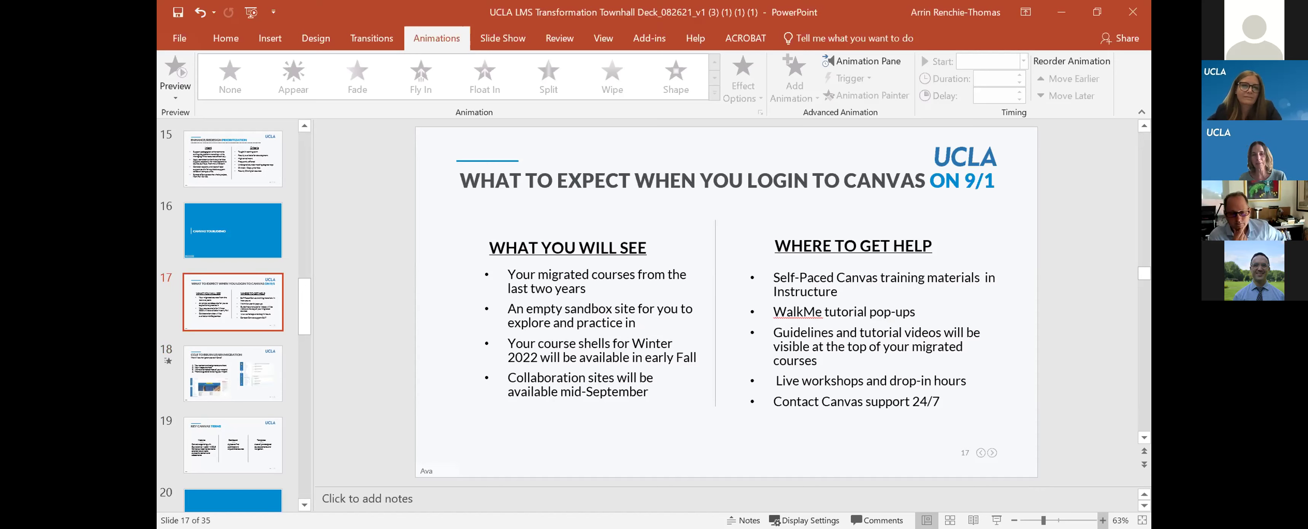
pyautogui.scroll(2, 1053, 341)
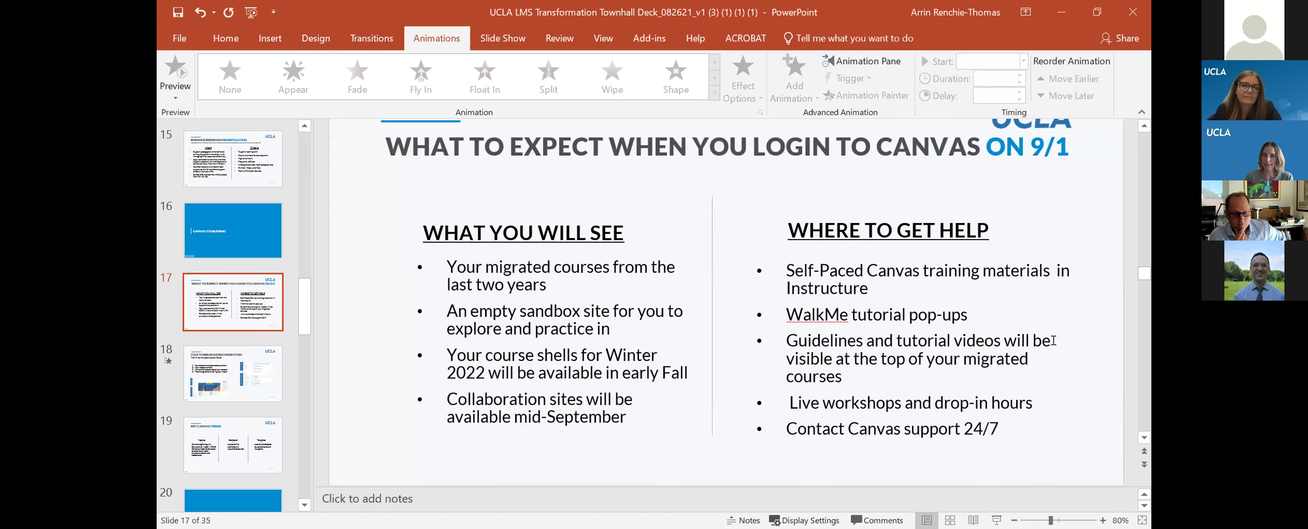